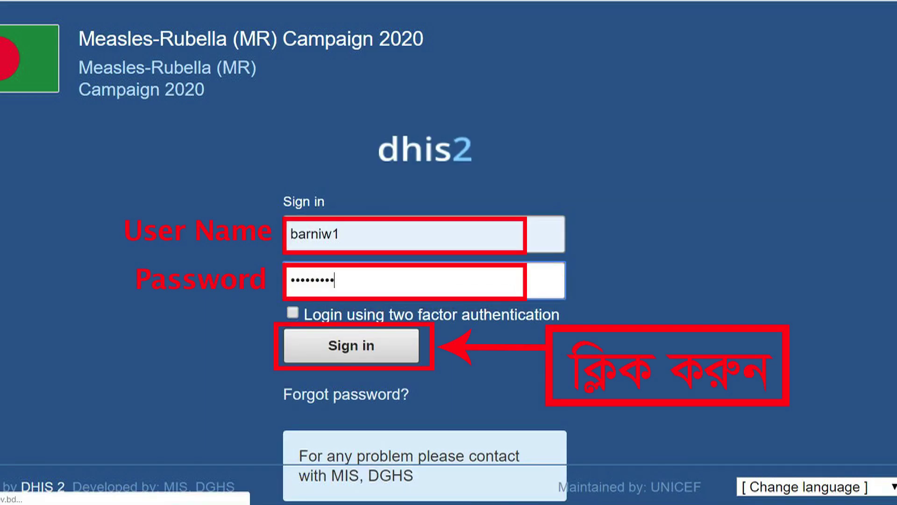
Sign in to the Measles-Rubella campaign site and open the Pivot Table app.
key("Return")
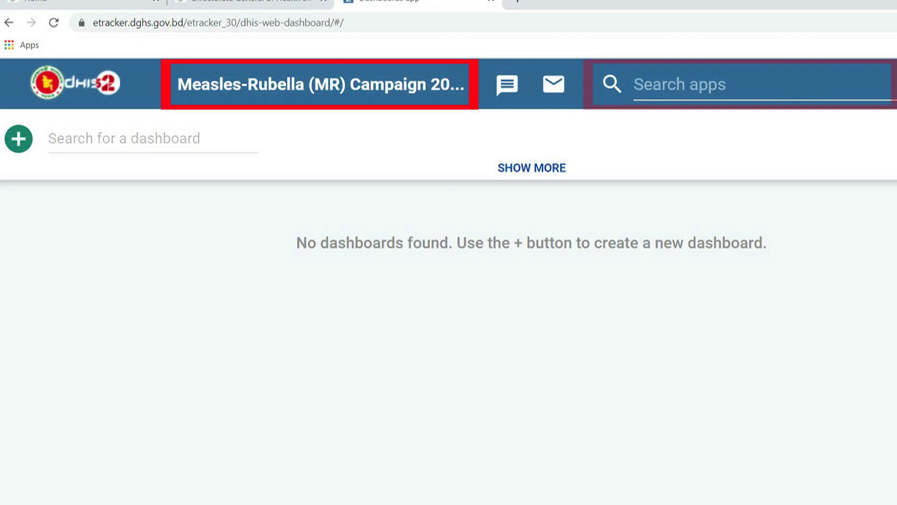
left_click(664, 84)
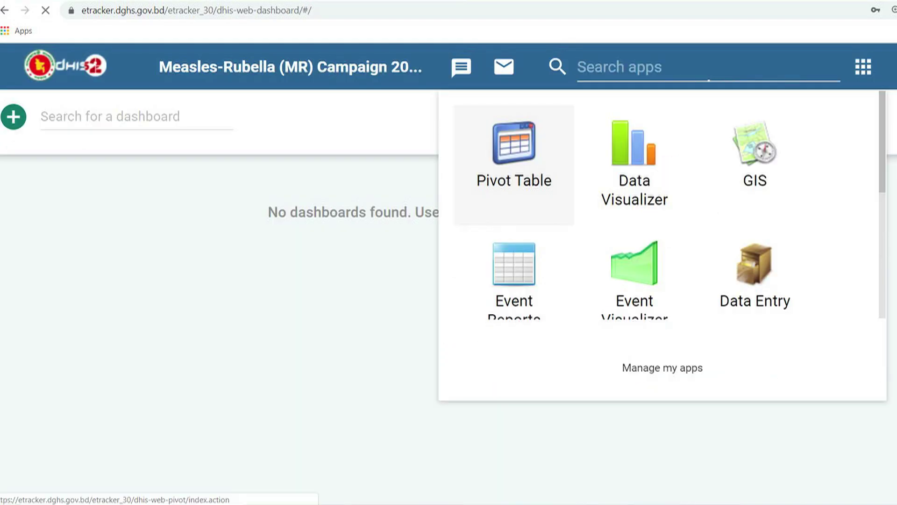
left_click(514, 159)
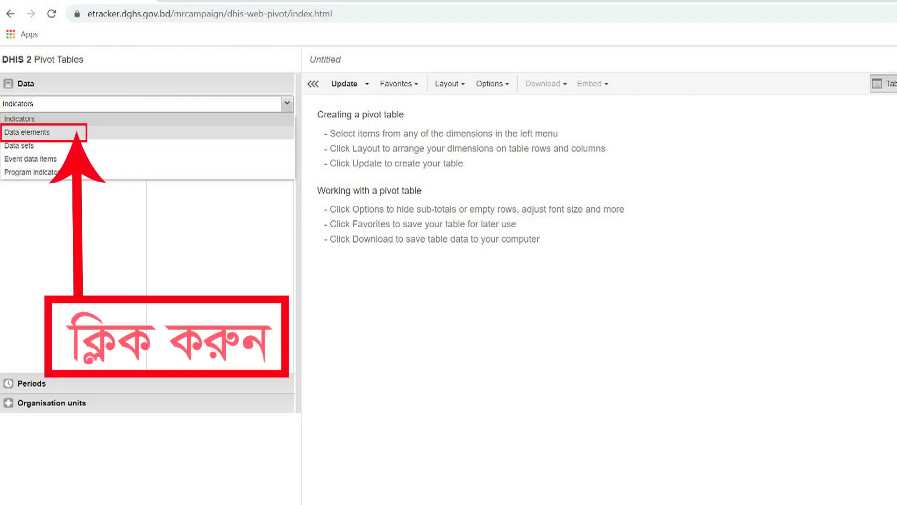
List the data elements of the Microplan Form-Educational Institute group with their Details breakdown.
left_click(26, 132)
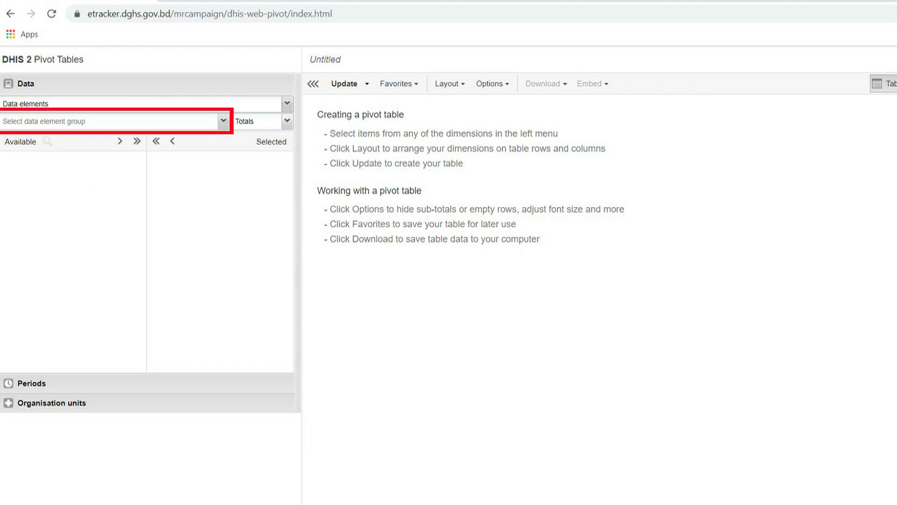
left_click(224, 122)
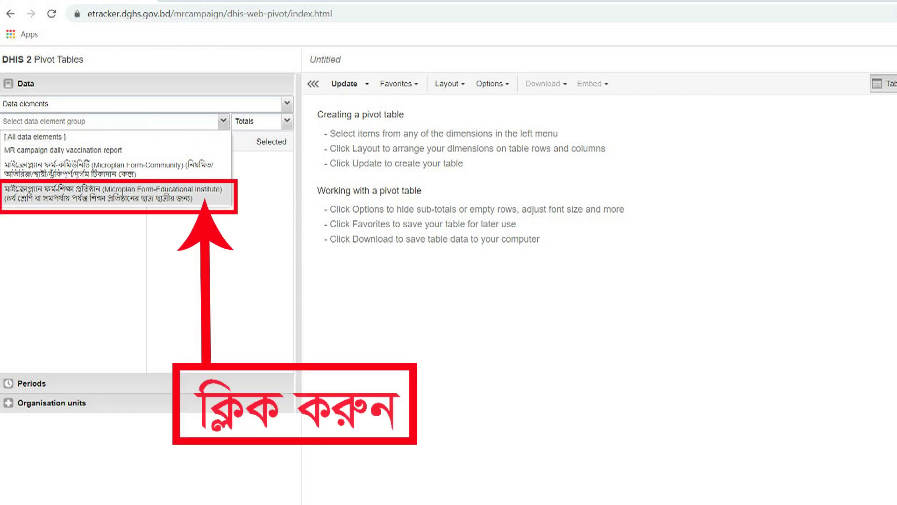
left_click(112, 193)
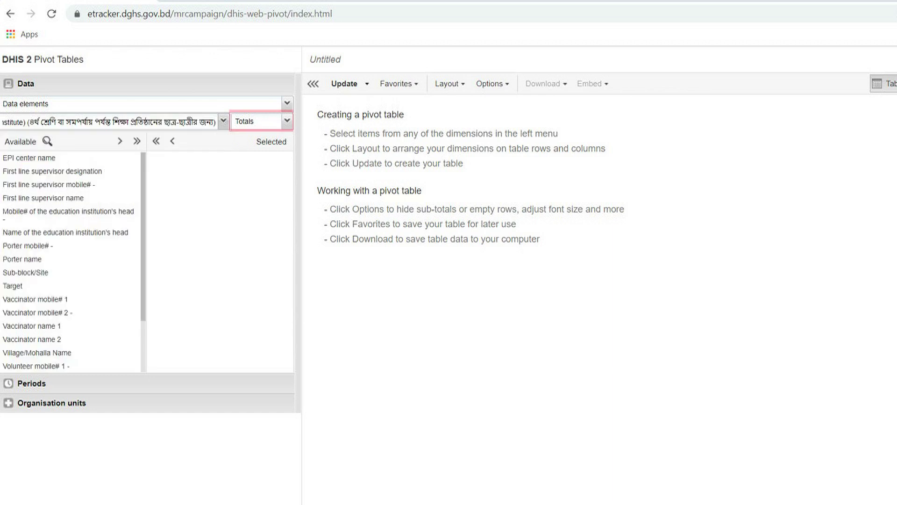
left_click(287, 121)
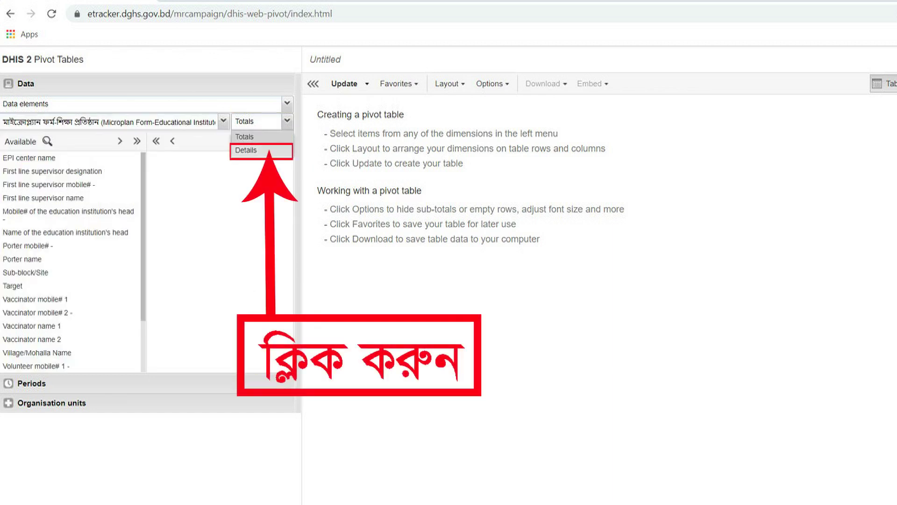
left_click(246, 150)
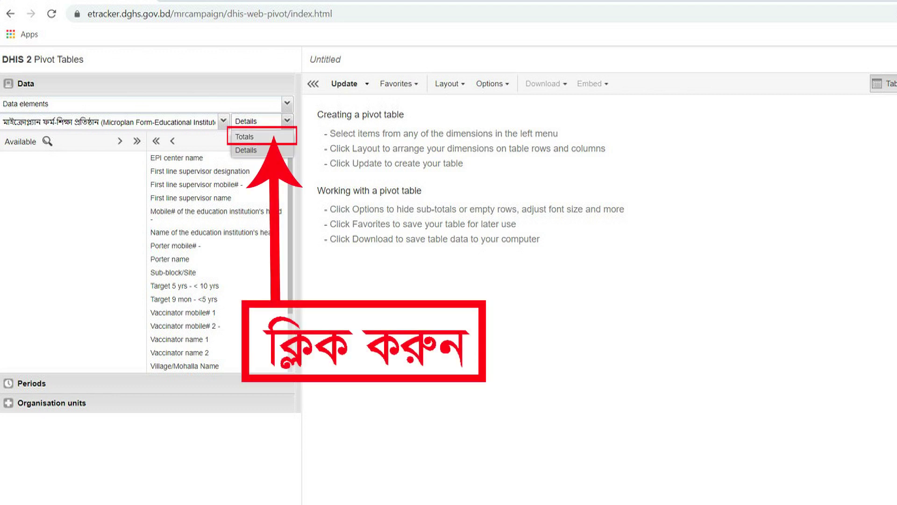
Switch the data elements to Totals and add Target to the selected items.
left_click(244, 136)
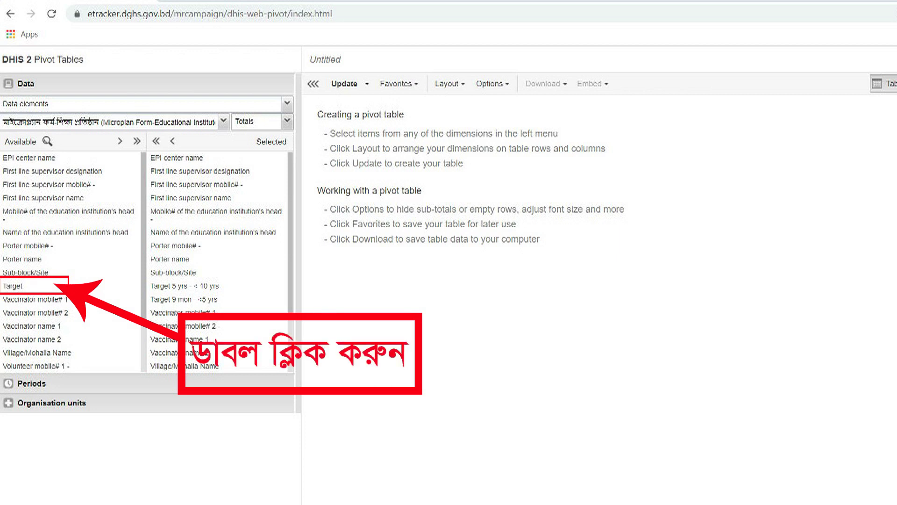
double_click(13, 285)
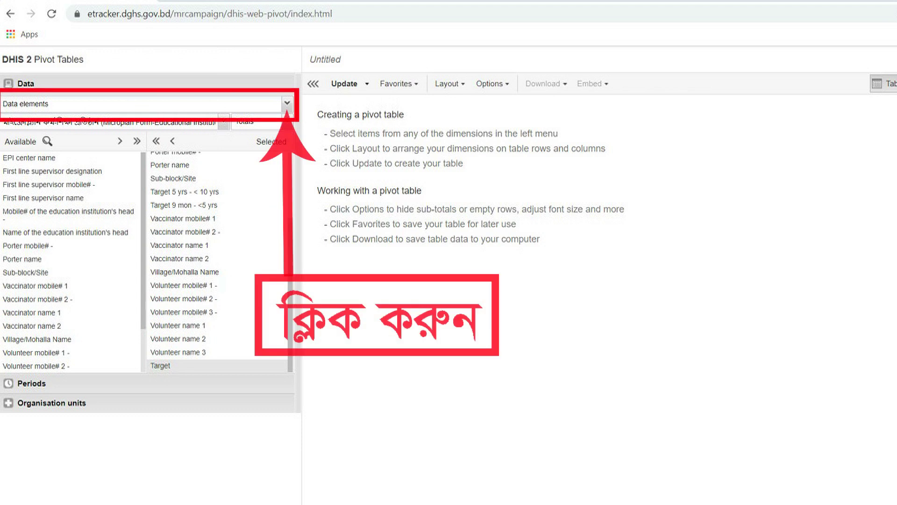
Add all indicators of the MR campaign Microplan group to the selected data.
left_click(287, 102)
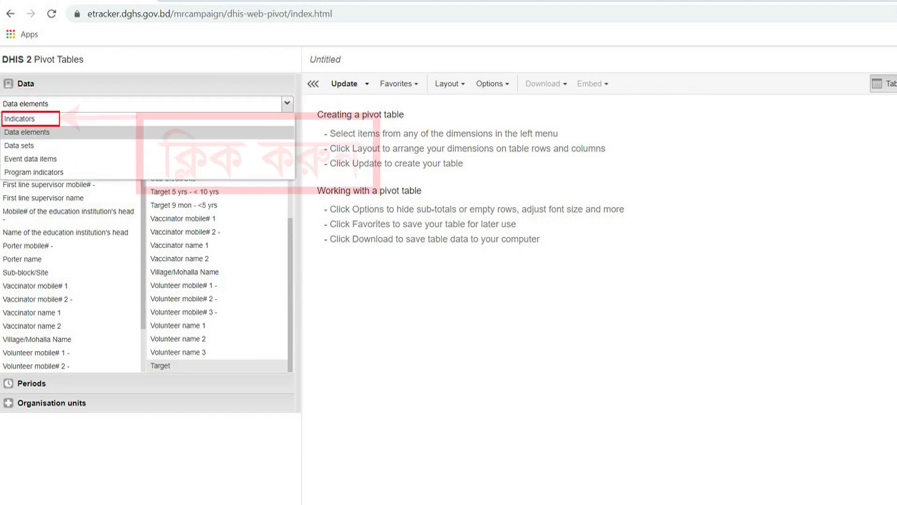
left_click(19, 118)
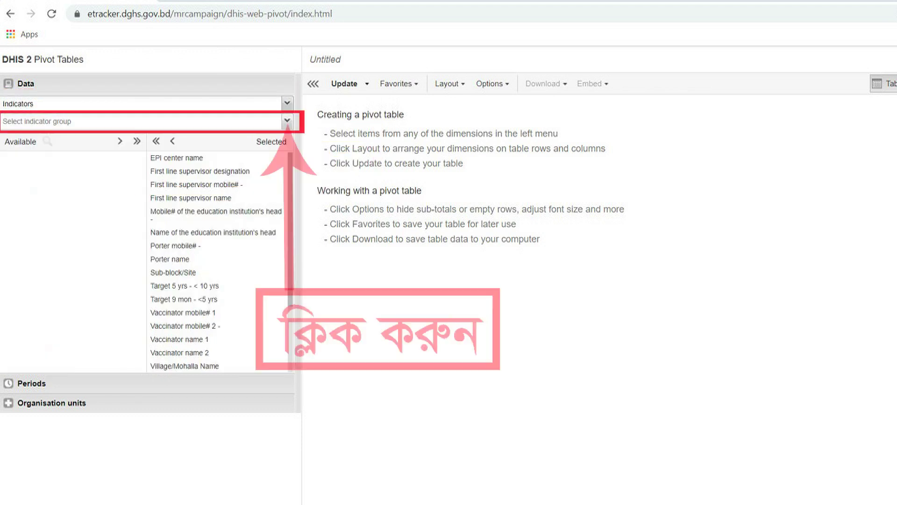
left_click(287, 120)
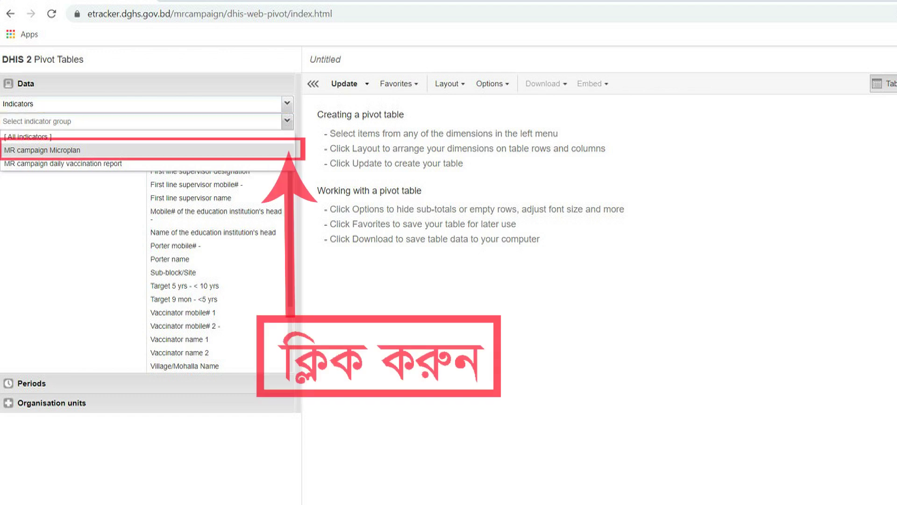
left_click(42, 150)
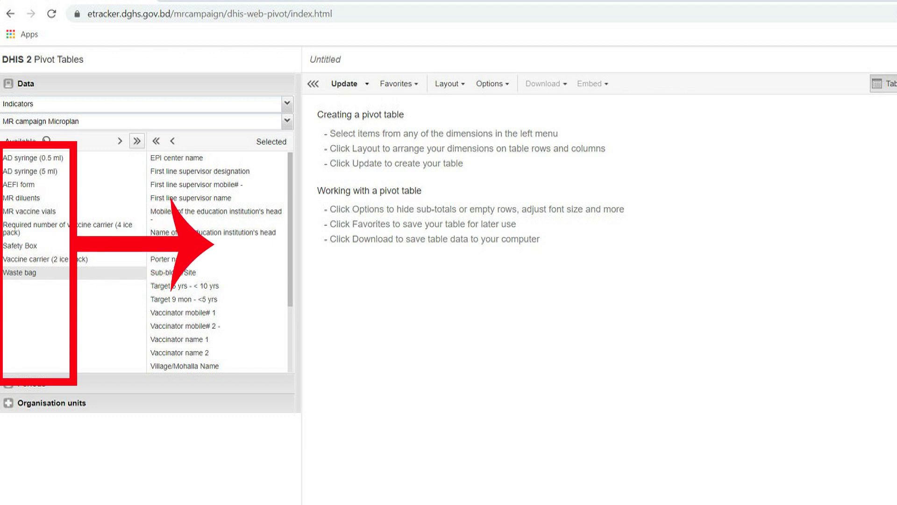
left_click(136, 140)
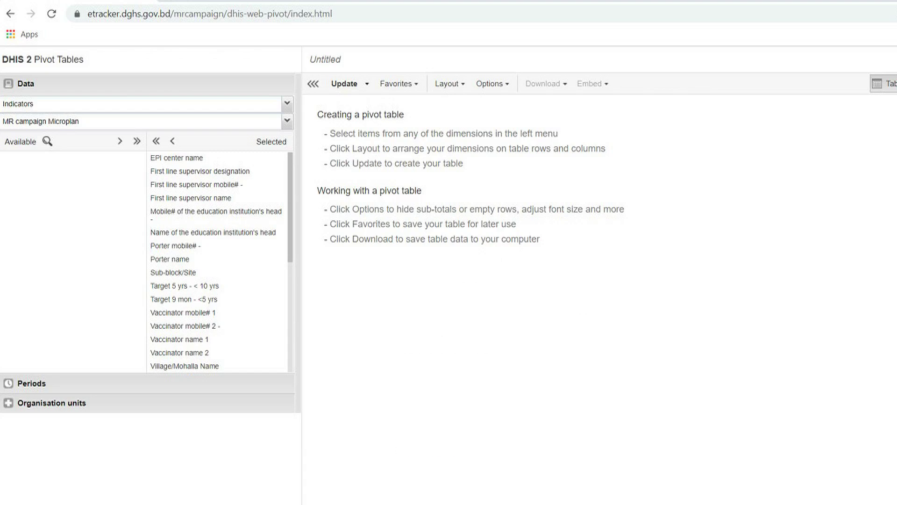
Review the complete list of selected data elements and indicators.
scroll(218, 262, "down", 3)
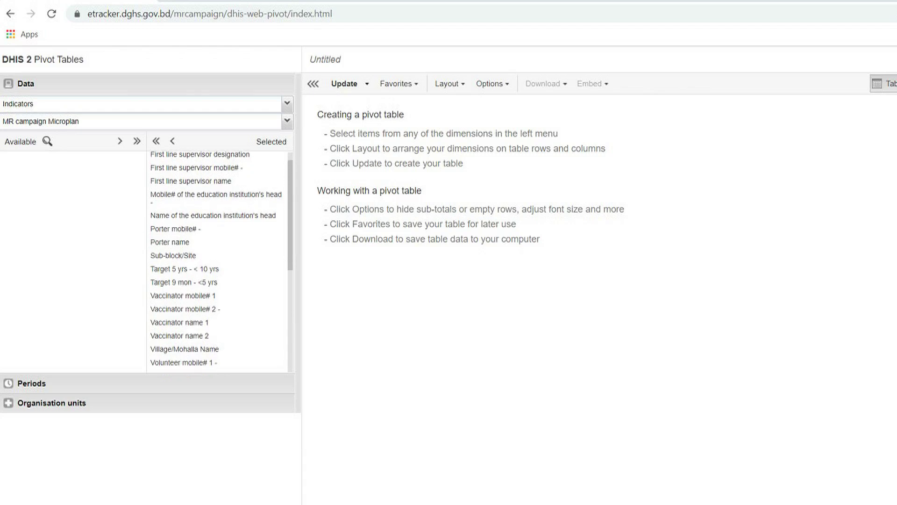
scroll(219, 262, "down", 4)
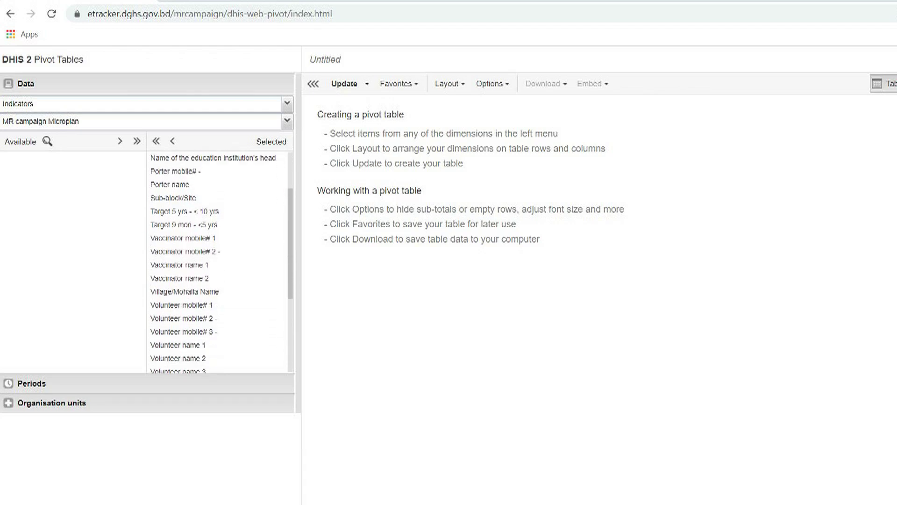
scroll(218, 262, "down", 5)
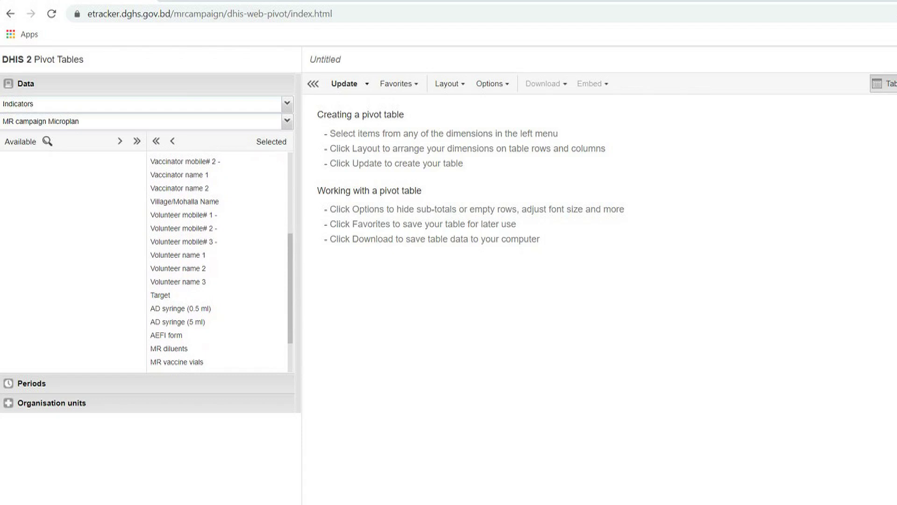
scroll(218, 261, "down", 1)
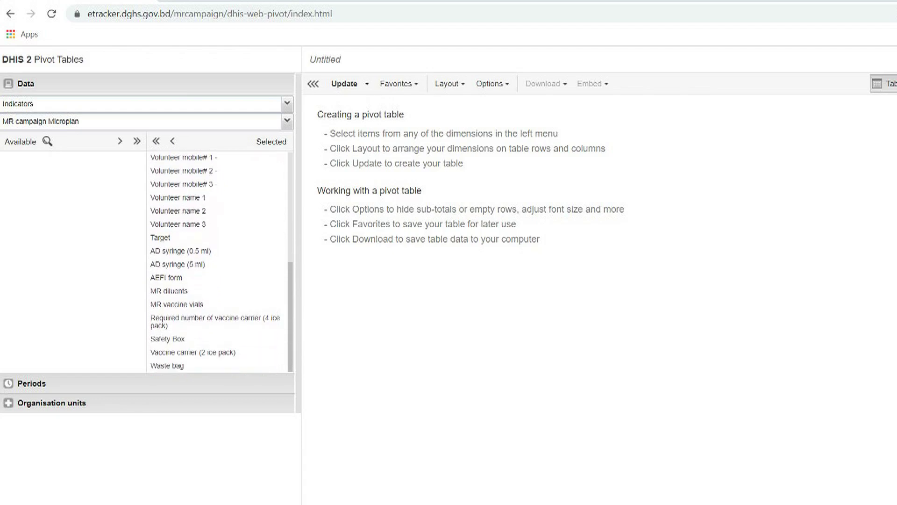
scroll(218, 262, "up", 5)
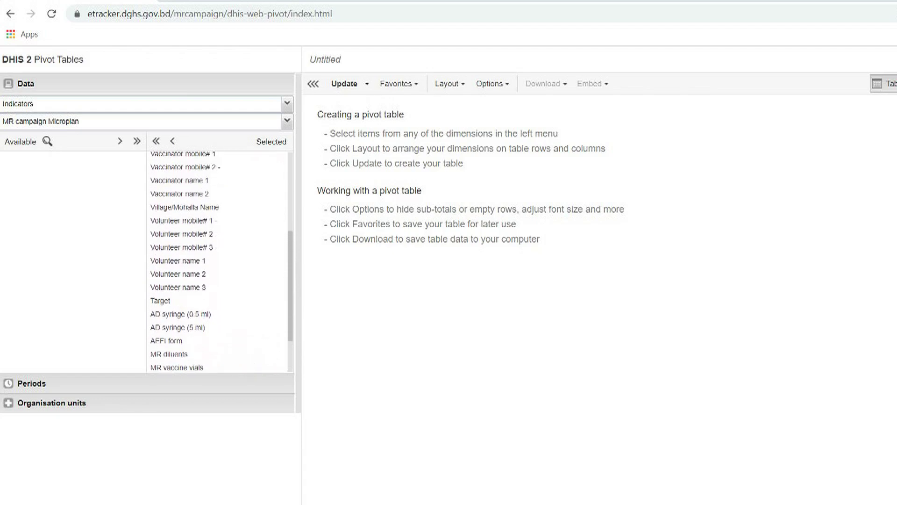
scroll(219, 261, "up", 9)
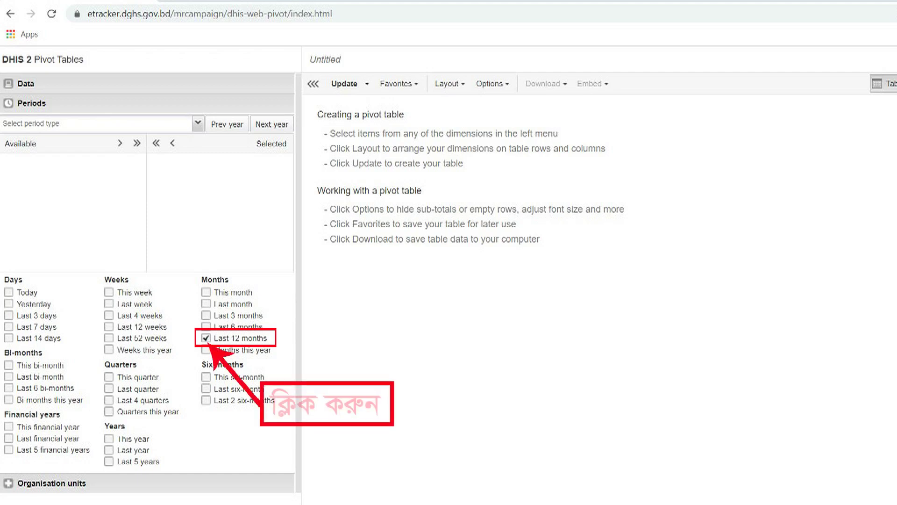
Deselect the Last 12 months period and add the daily period 2020-02-29 instead.
left_click(206, 337)
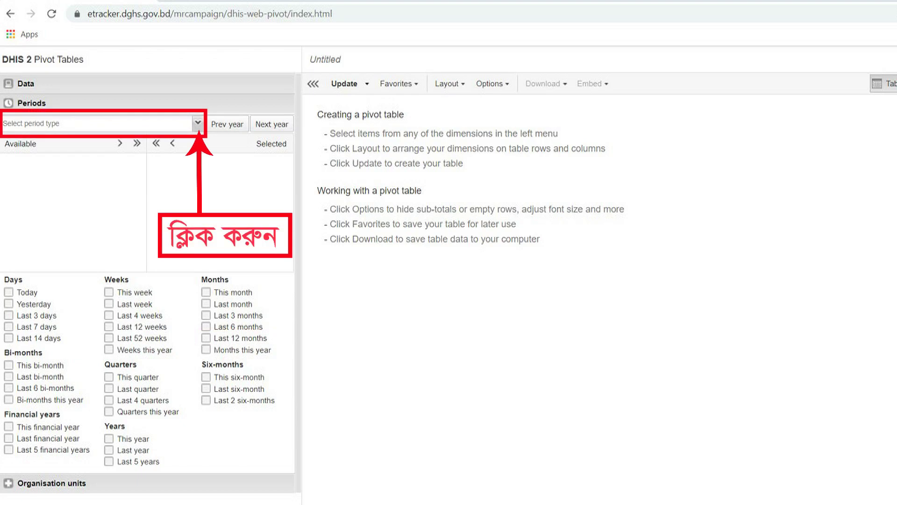
left_click(197, 123)
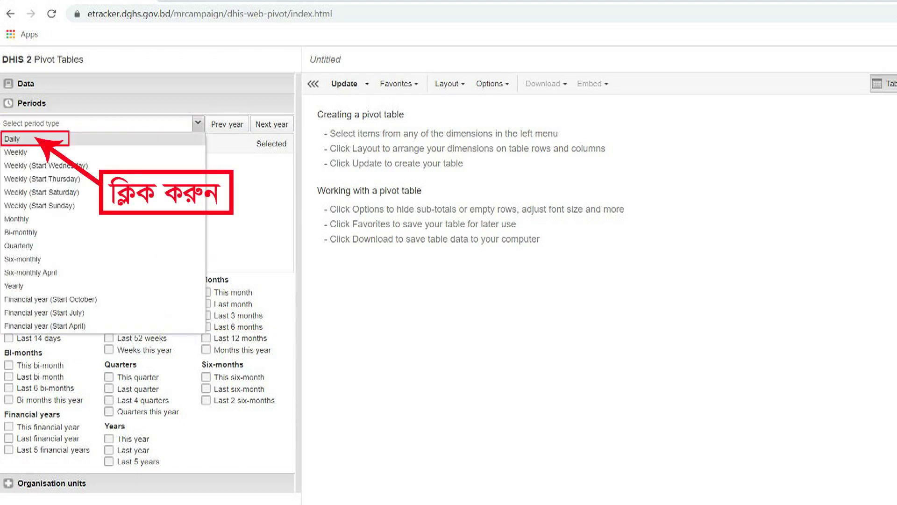
left_click(12, 138)
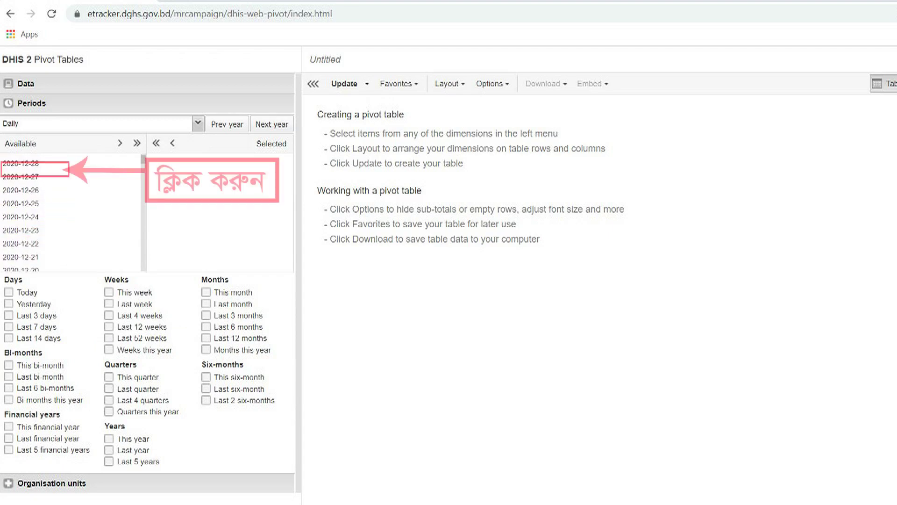
left_click(21, 169)
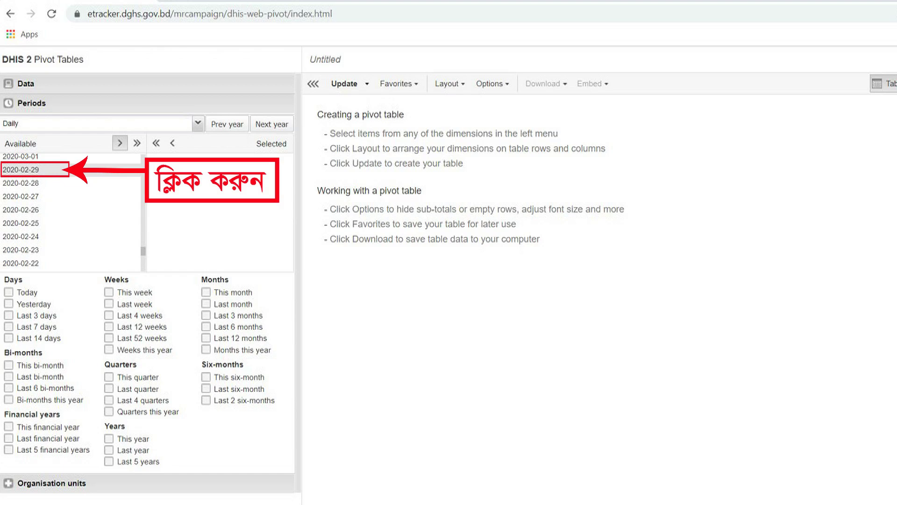
left_click(120, 143)
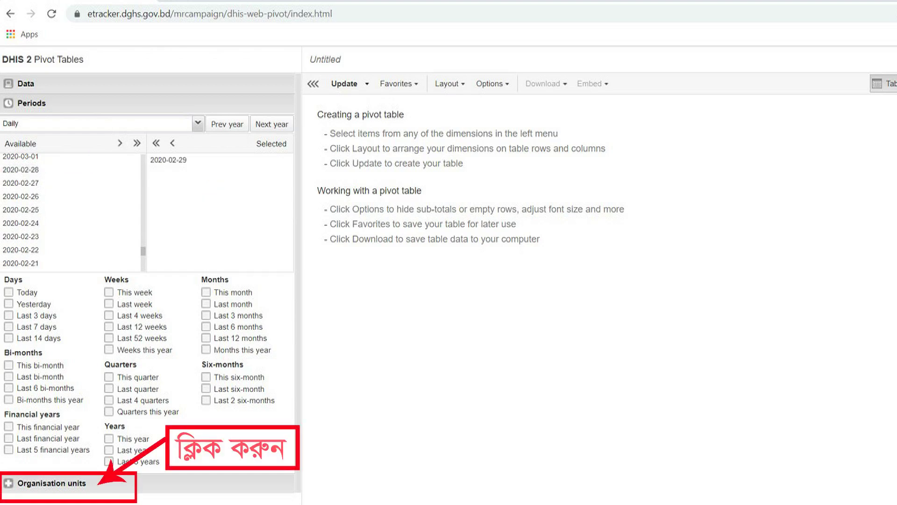
Switch the organisation unit selection mode to groups and choose the EPI center group.
left_click(51, 482)
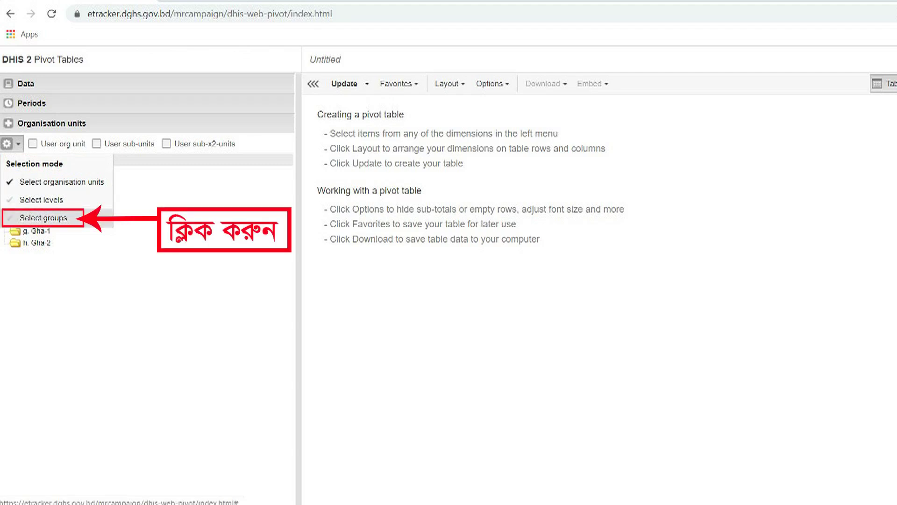
left_click(43, 218)
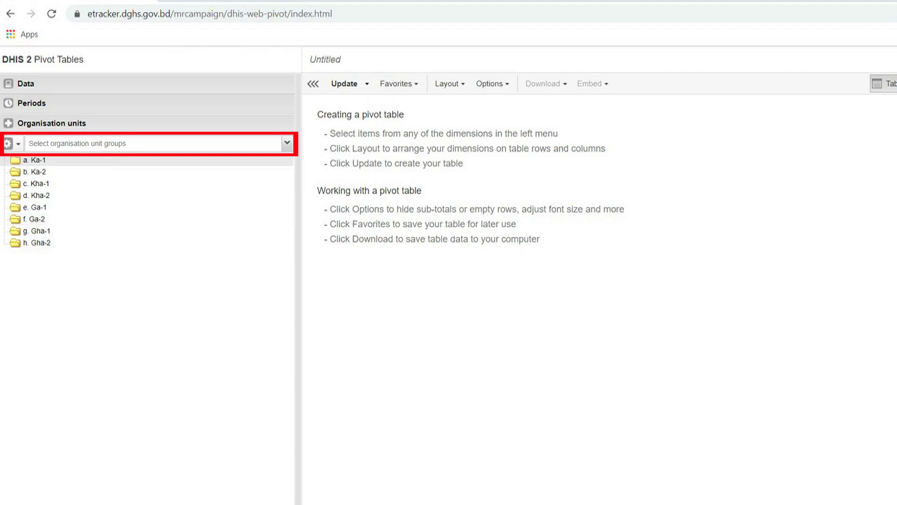
left_click(287, 143)
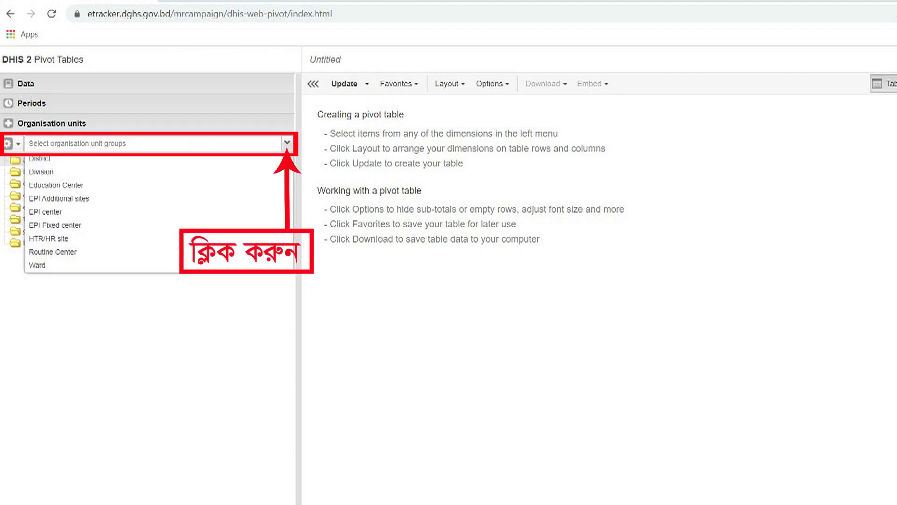
left_click(46, 212)
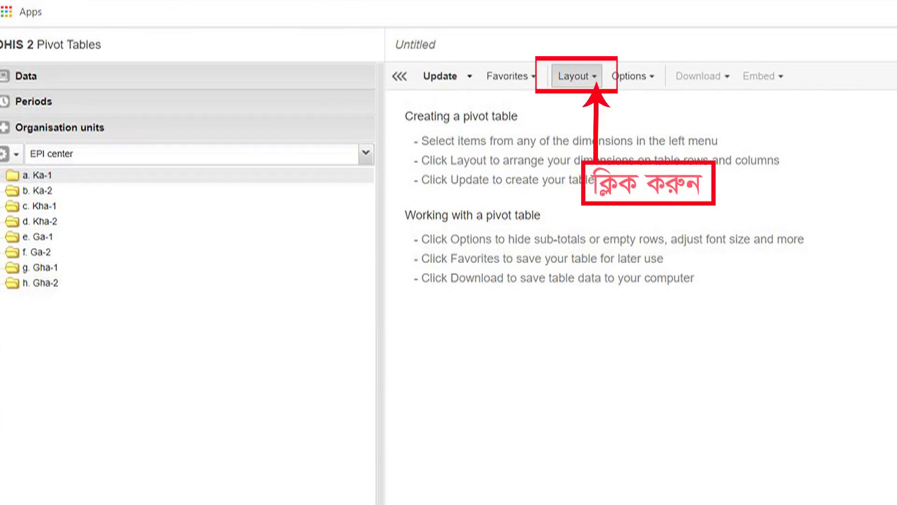
Move Organisation units from the report filter to the row dimensions in the table layout and update the table.
left_click(574, 76)
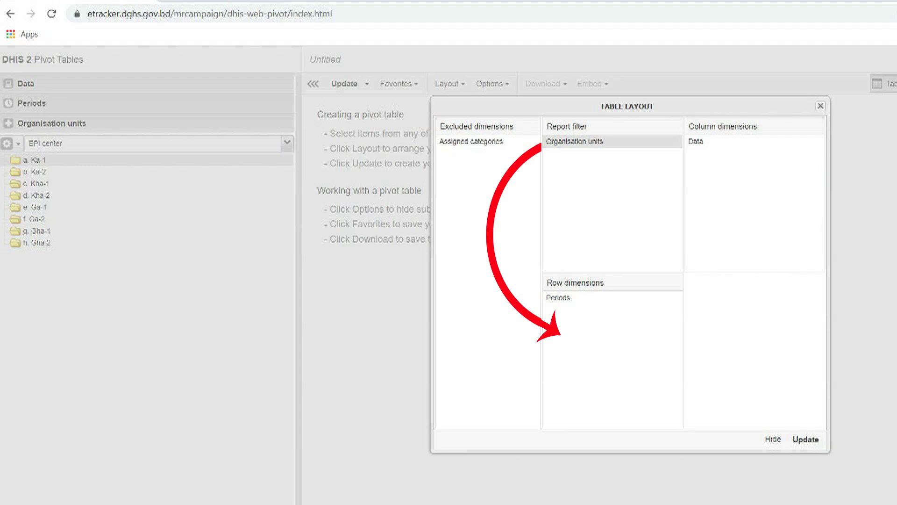
mouse_move(575, 141)
left_mouse_down()
mouse_move(582, 148)
mouse_move(495, 154)
mouse_move(584, 308)
mouse_move(575, 311)
mouse_move(561, 140)
left_mouse_up()
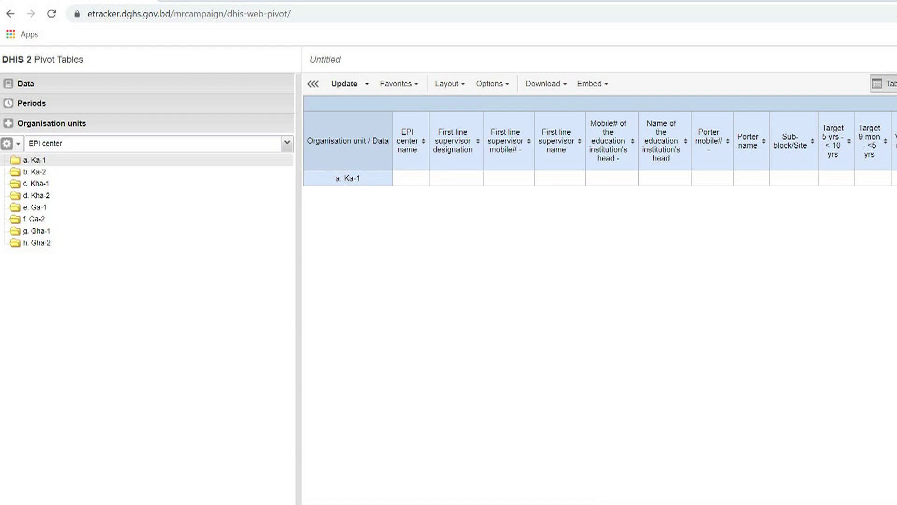
key("ctrl+minus")
key("ctrl+minus")
key("ctrl+minus")
key("ctrl+plus")
key("ctrl+plus")
key("ctrl+plus")
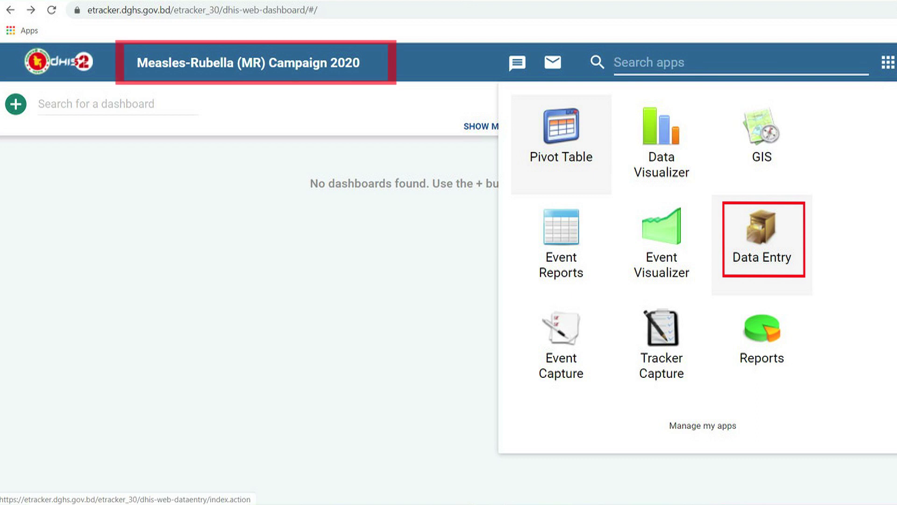
Open the Data Entry app and select 01. Education Center under Ward 1 of BARNI Union as the organisation unit.
left_click(762, 239)
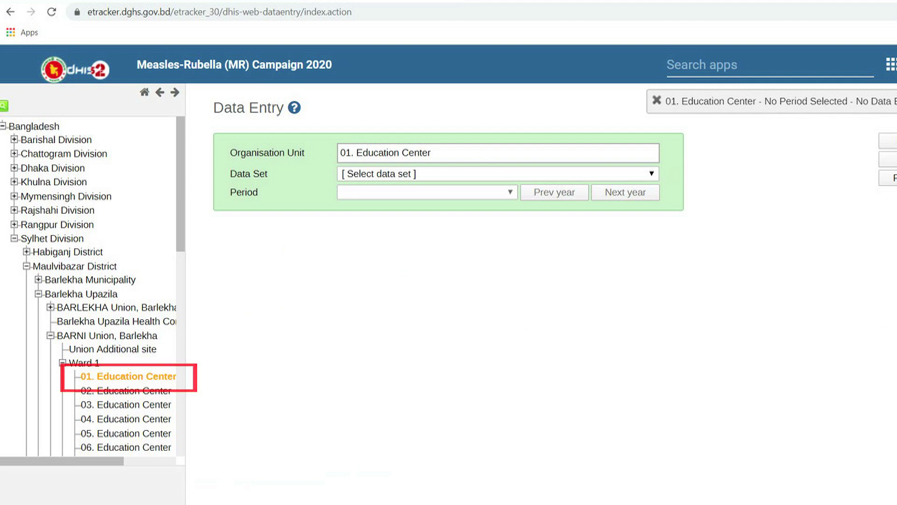
key("ctrl+plus")
key("ctrl+plus")
key("ctrl+plus")
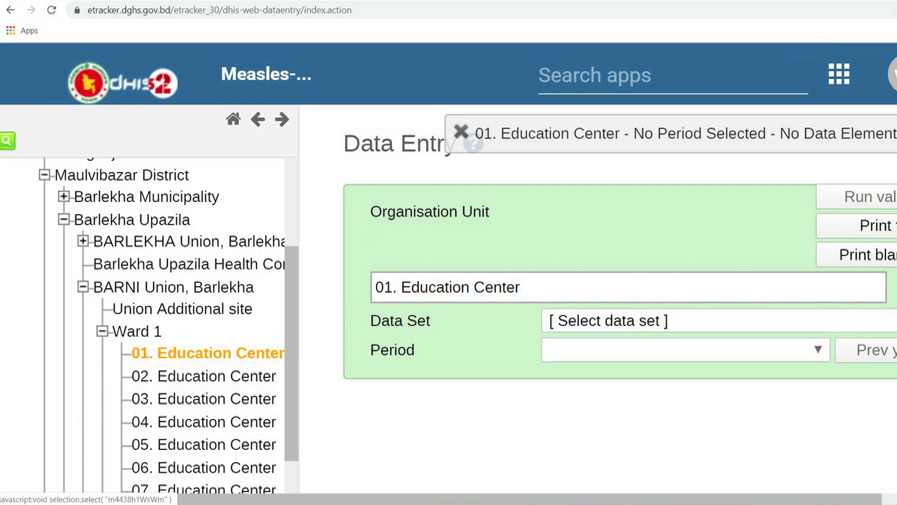
Choose the Daily vaccination report form - Educational Institute data set and the period 2020-02-29 for the education center.
key("ctrl+minus")
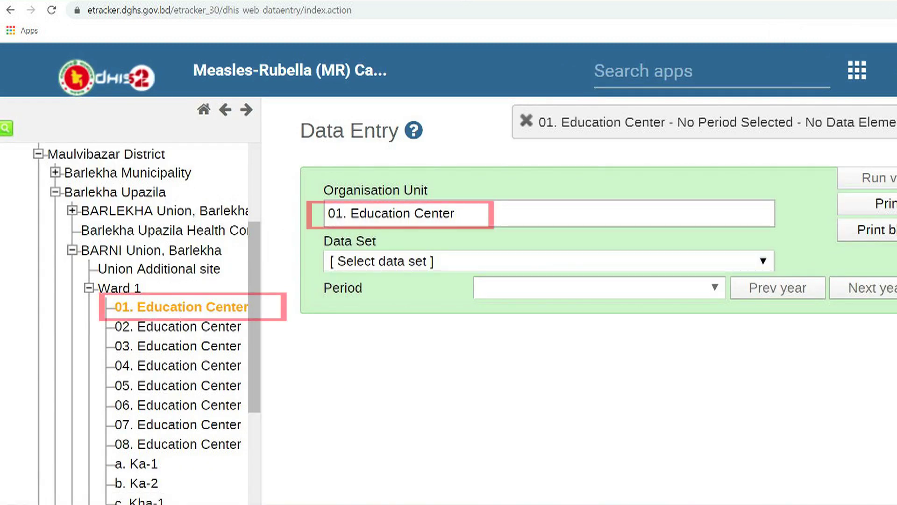
left_click(549, 261)
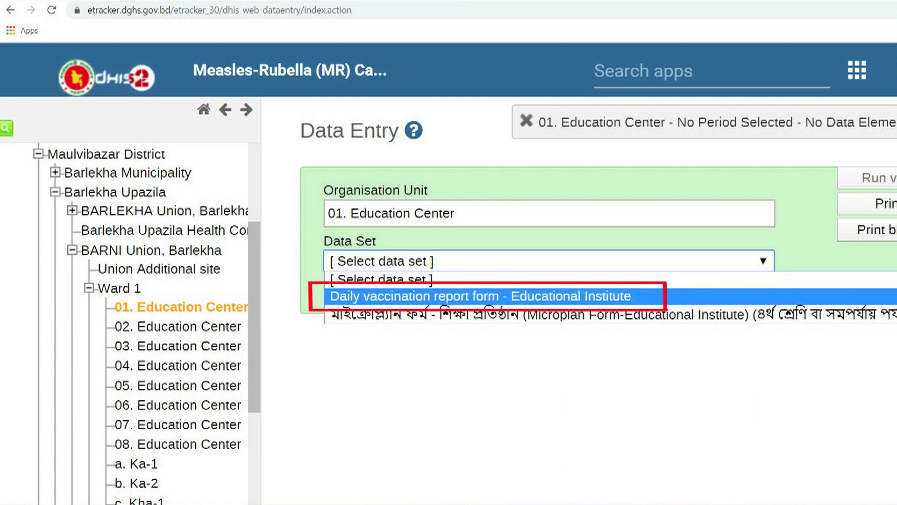
key("Return")
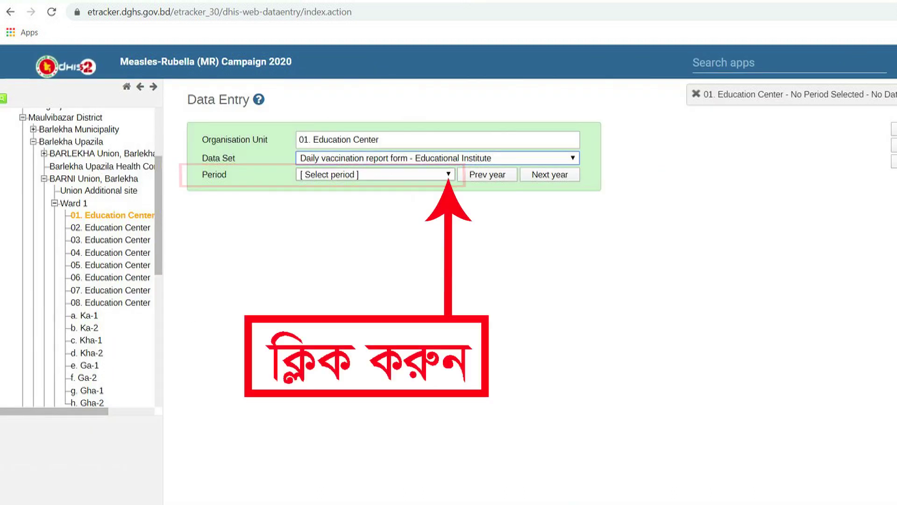
key("alt+Down")
scroll(370, 290, "down", 6)
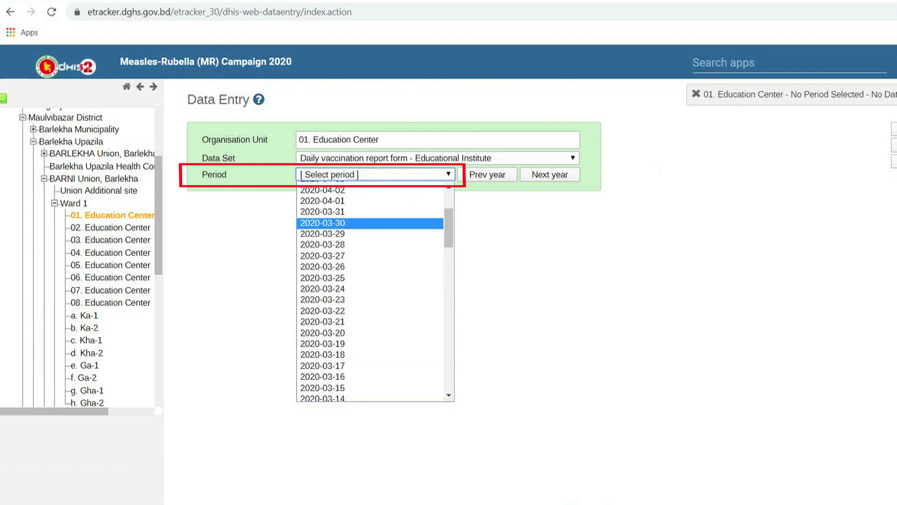
scroll(370, 289, "down", 2)
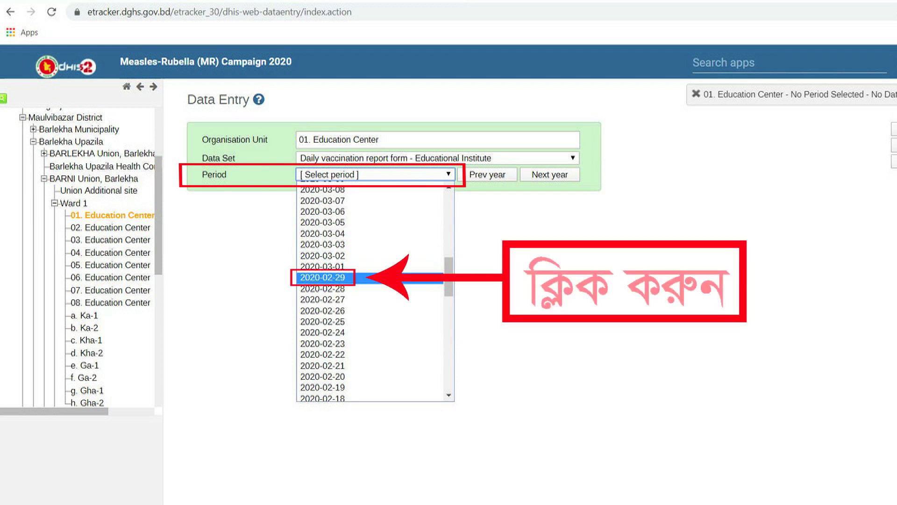
left_click(322, 277)
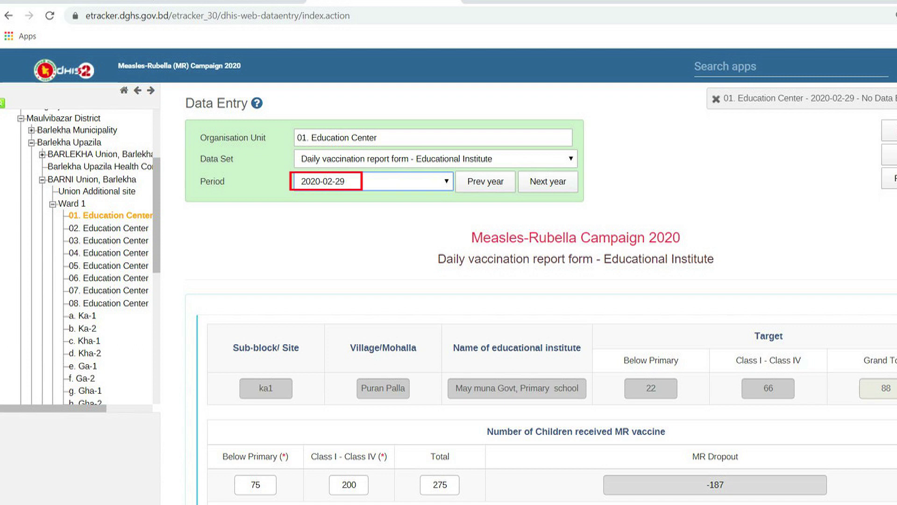
key("ctrl+minus")
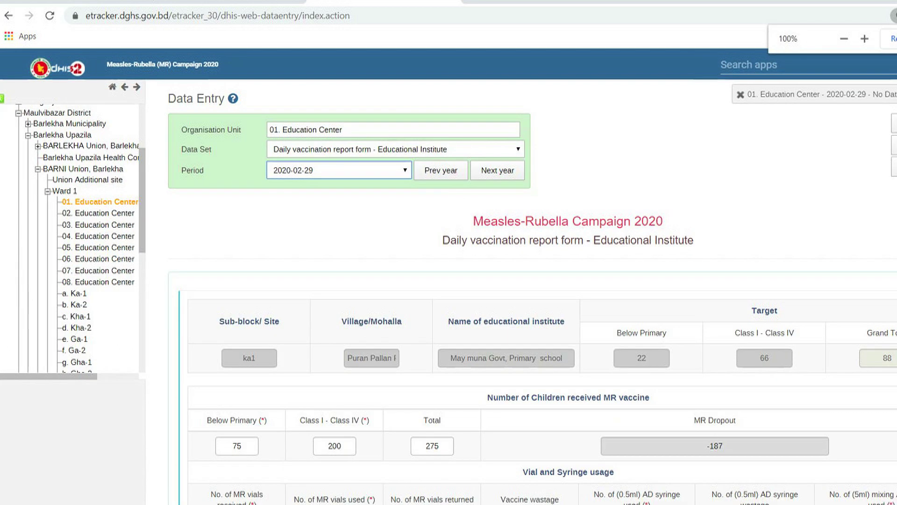
key("ctrl+minus")
key("ctrl+minus")
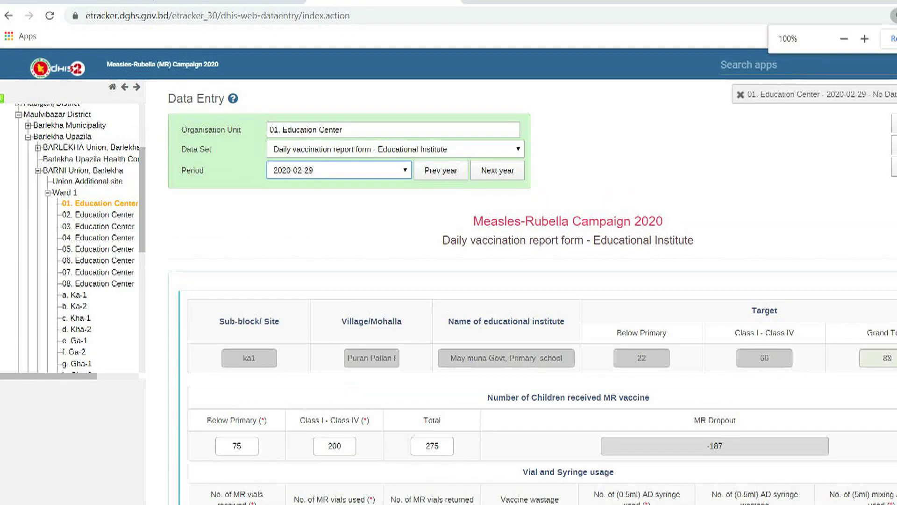
key("ctrl+plus")
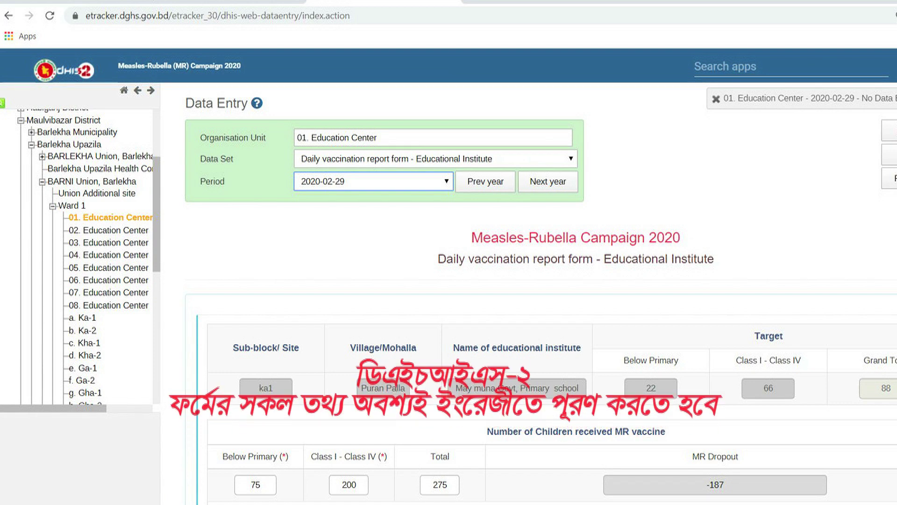
scroll(533, 290, "down", 3)
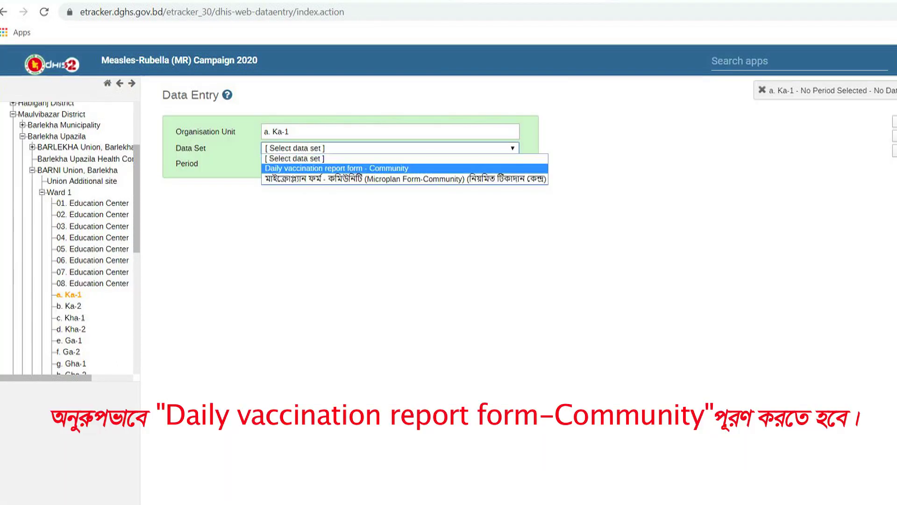
Choose the Daily vaccination report form - Community data set and the period 2020-02-29 for a. Ka-1.
key("Return")
key("Tab")
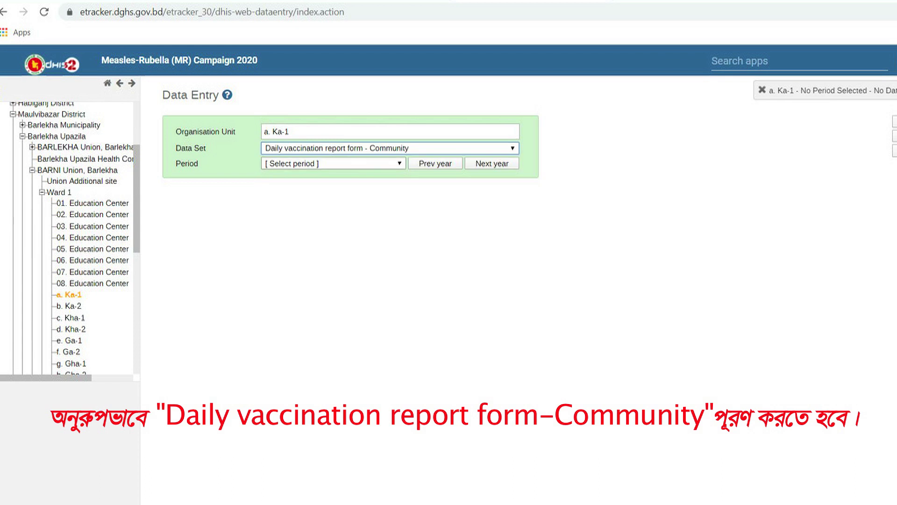
key("alt+Down")
key("Return")
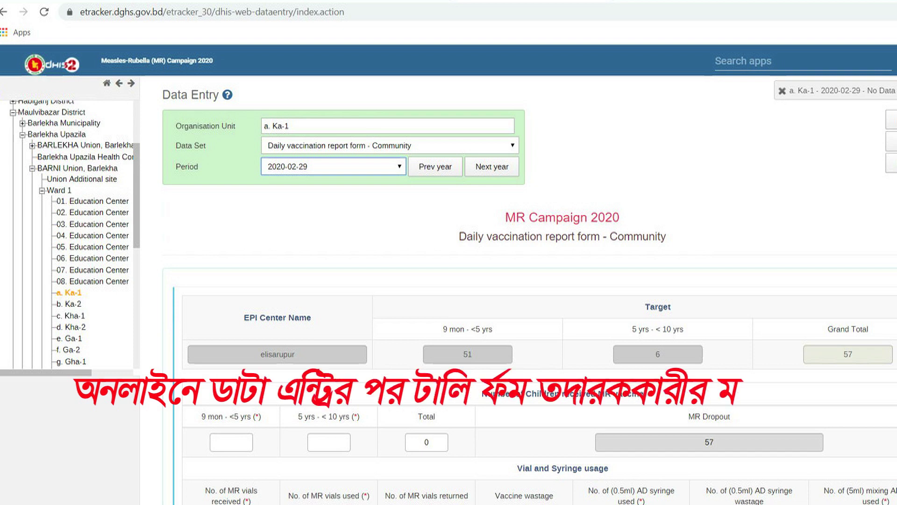
key("ctrl+minus")
key("ctrl+minus")
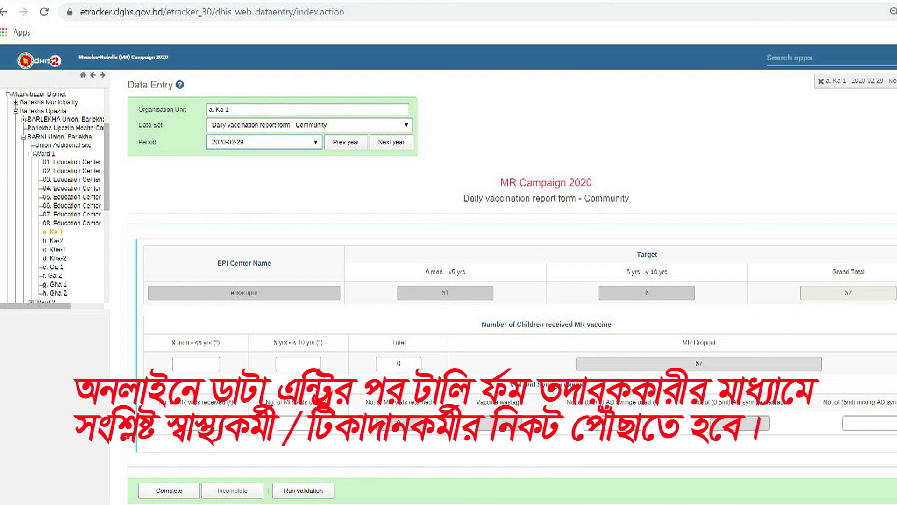
key("ctrl+minus")
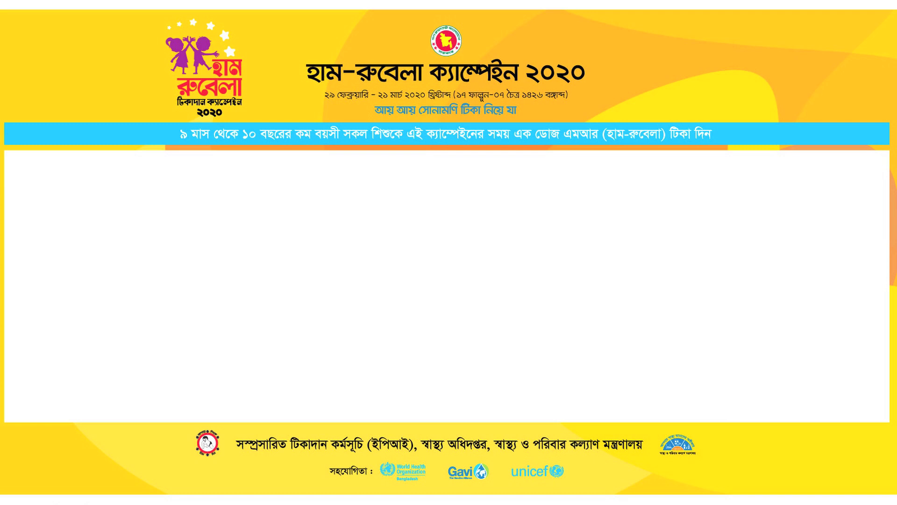